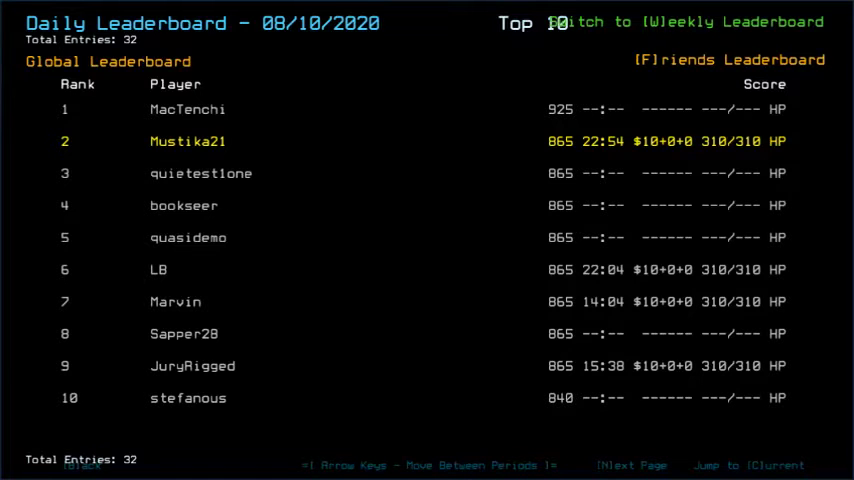
Step: Compare the 08/10/2020 rankings with the previous day, toggling between friends and global views
key(Left)
key(Right)
key(f)
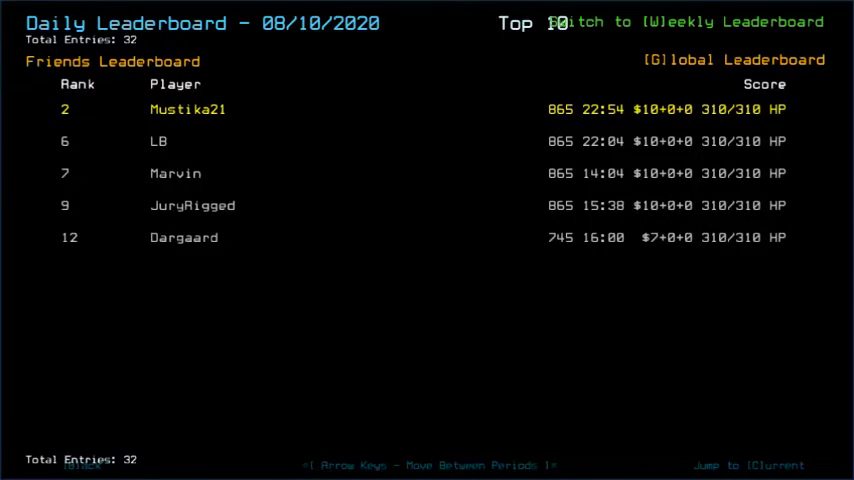
key(g)
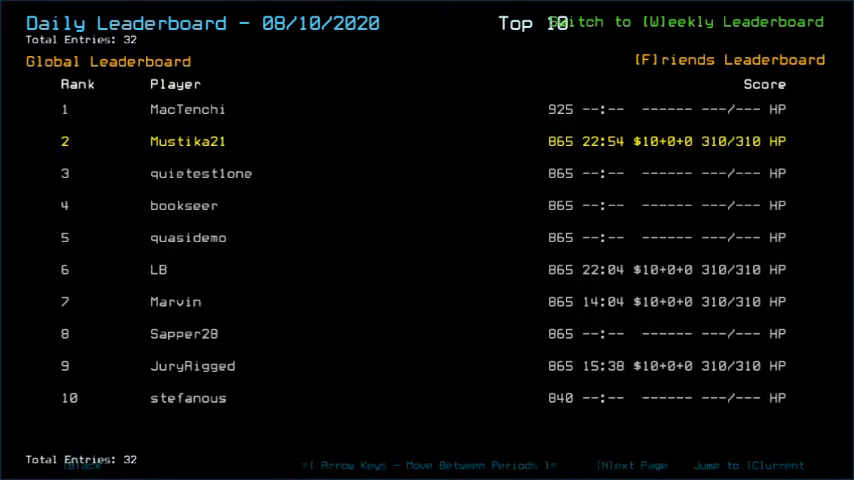
Step: Browse the 08/08 and 08/09/2020 rankings, show friends' scores, then close the leaderboard
key(Left)
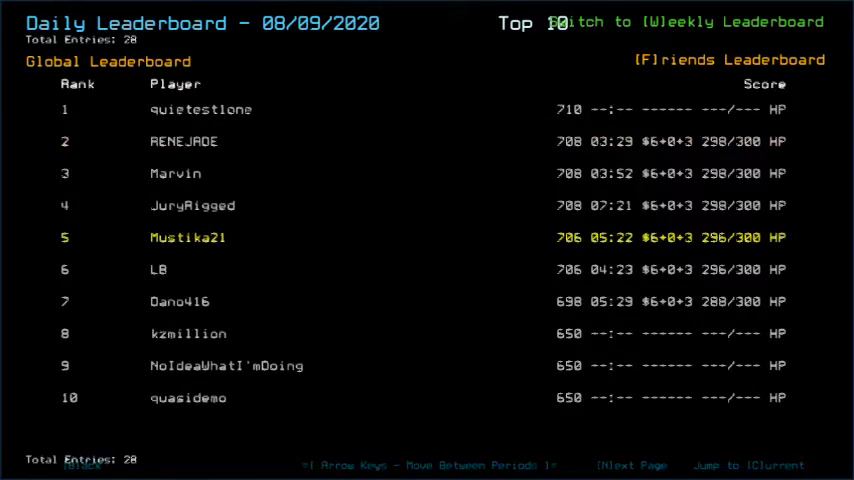
key(Left)
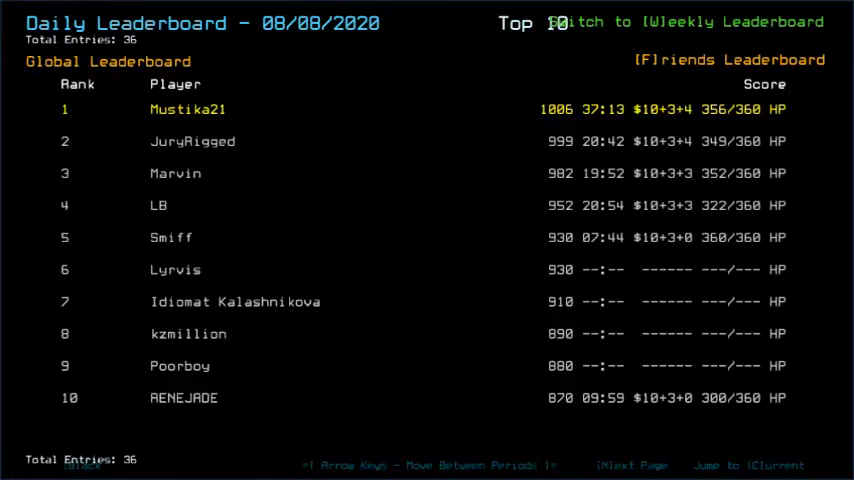
key(Right)
key(Right)
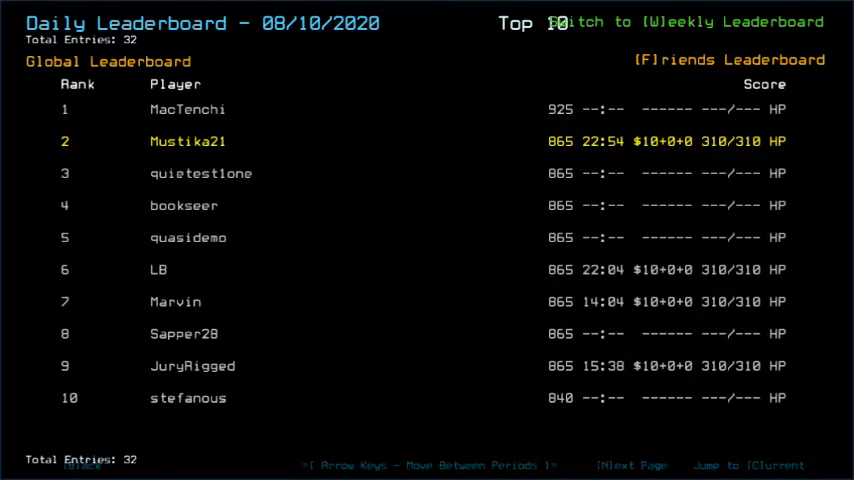
key(f)
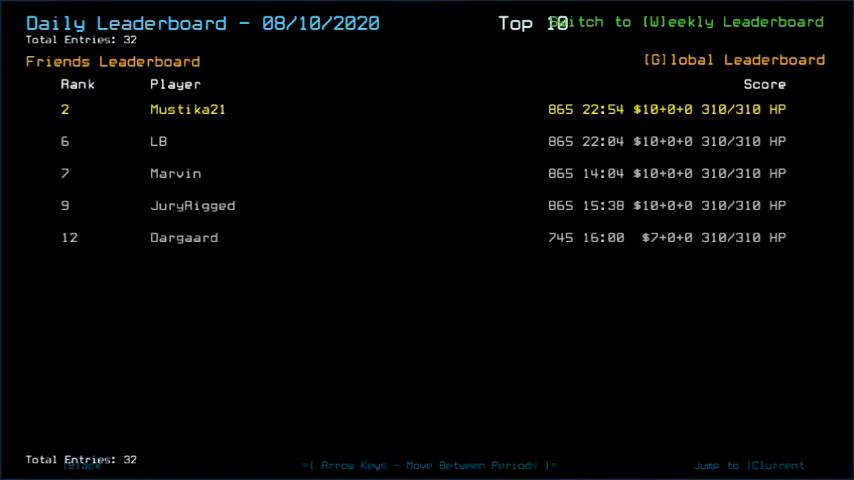
key(Escape)
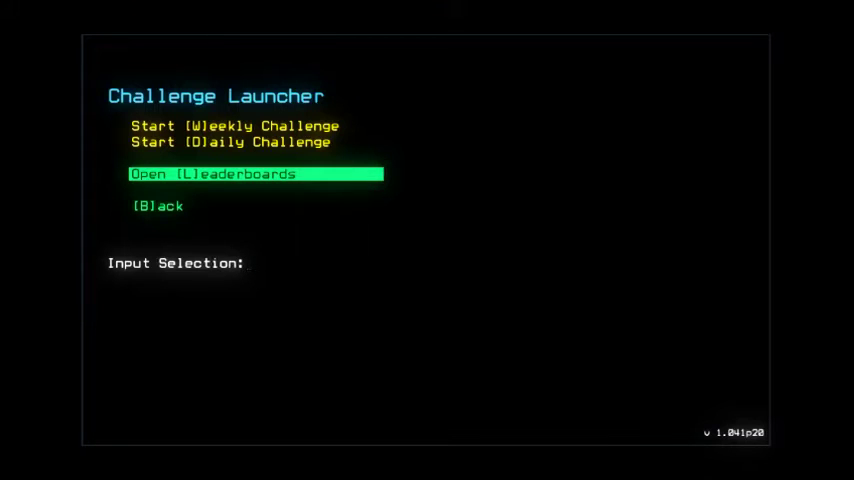
Step: Start the daily challenge with D and let the derelict-ship mission load
key(d)
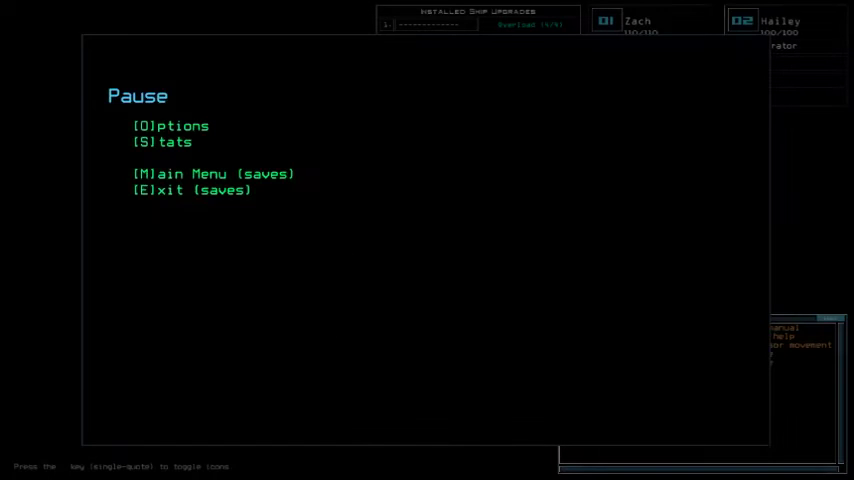
Step: Set graphics quality and clutter to Medium in Graphical options, then resume the run
key(o)
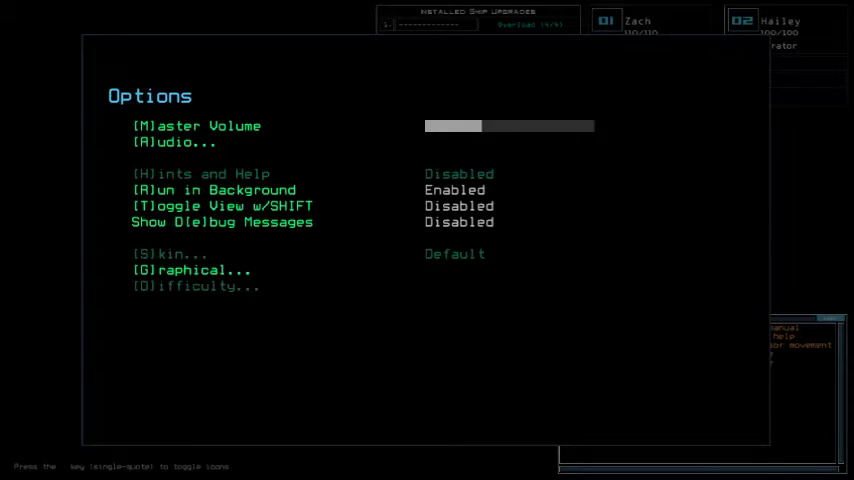
key(g)
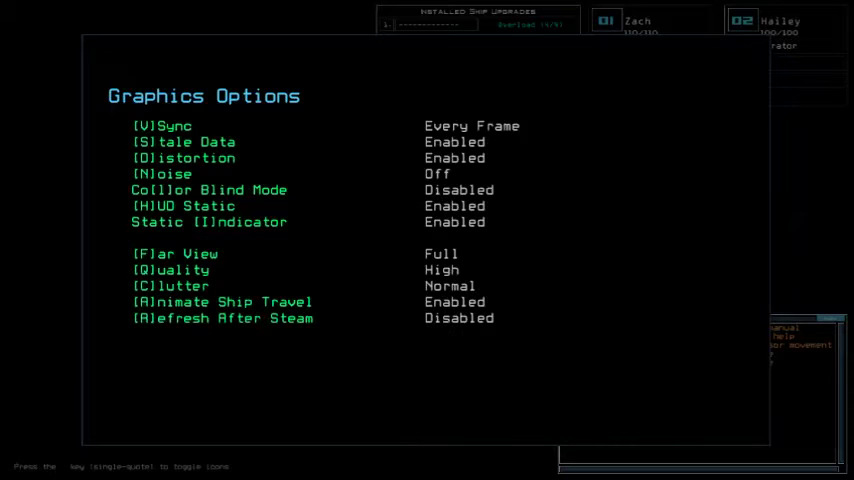
key(q)
key(c)
key(b)
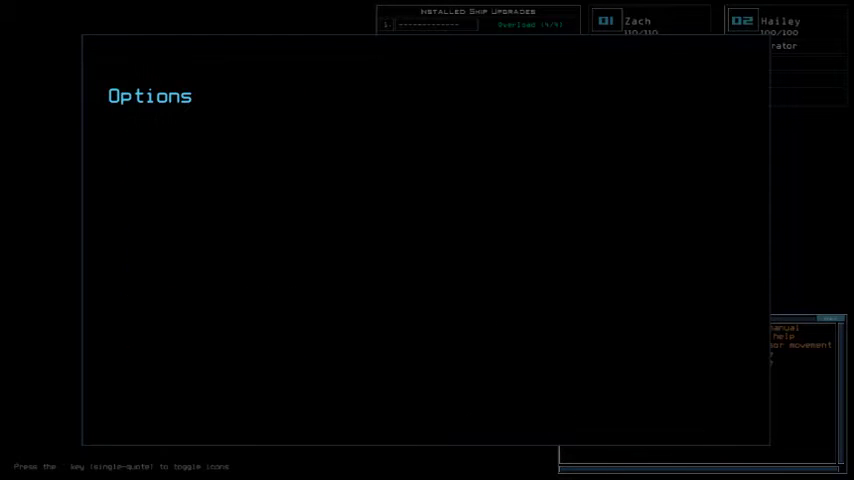
key(b)
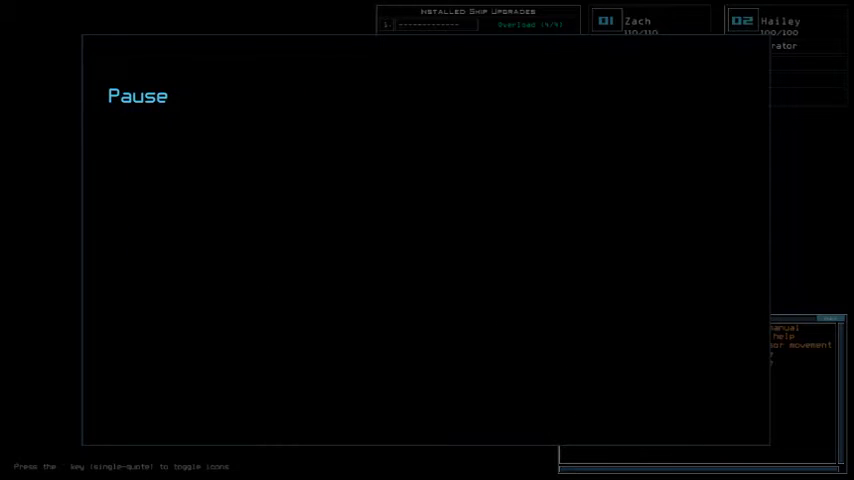
key(b)
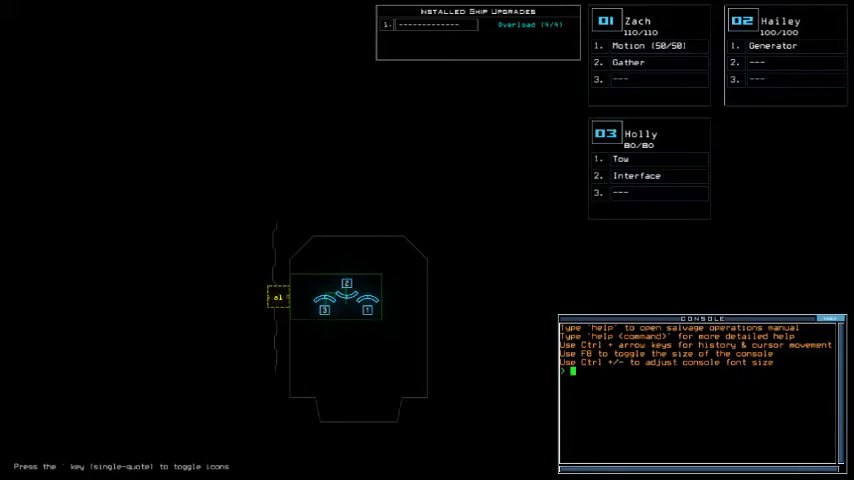
text(status)
Step: Check the derelict ship's status and swap modules between drones 3 and 2
key(Return)
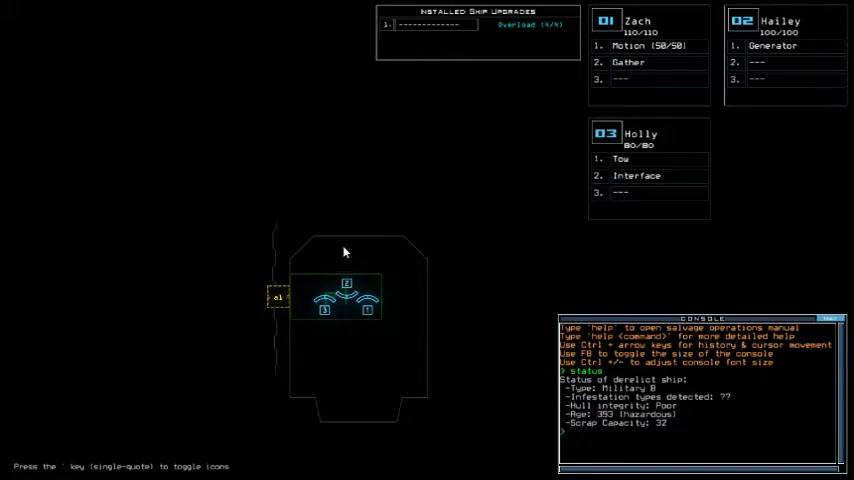
text(3)
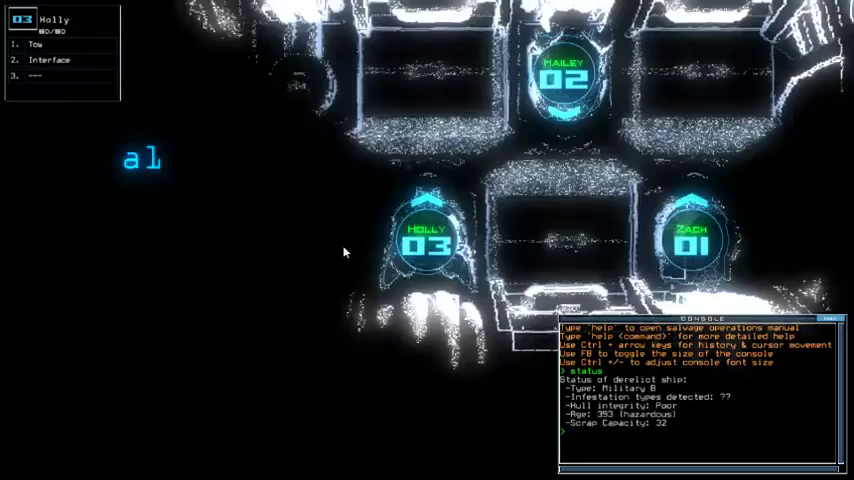
text(swap)
key(Return)
key(Escape)
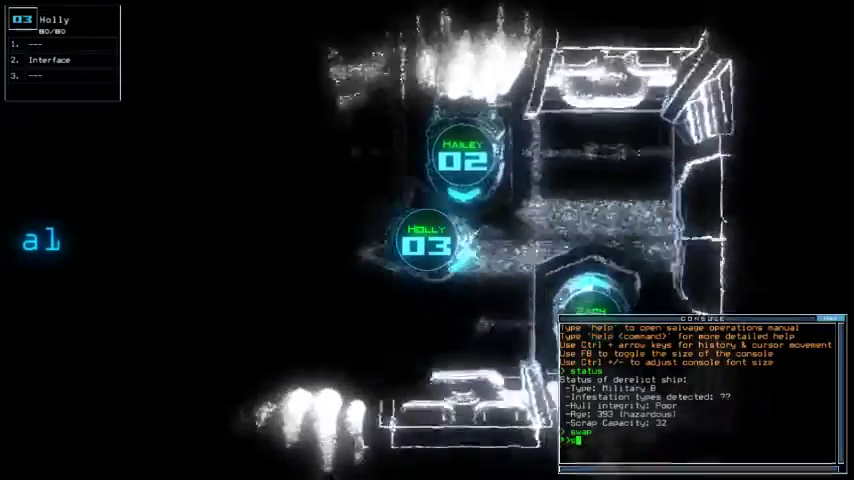
text(swap 3 1)
key(Return)
Step: Swap modules between drones 3 and 1, then send the drones in with go
key(ctrl+Return)
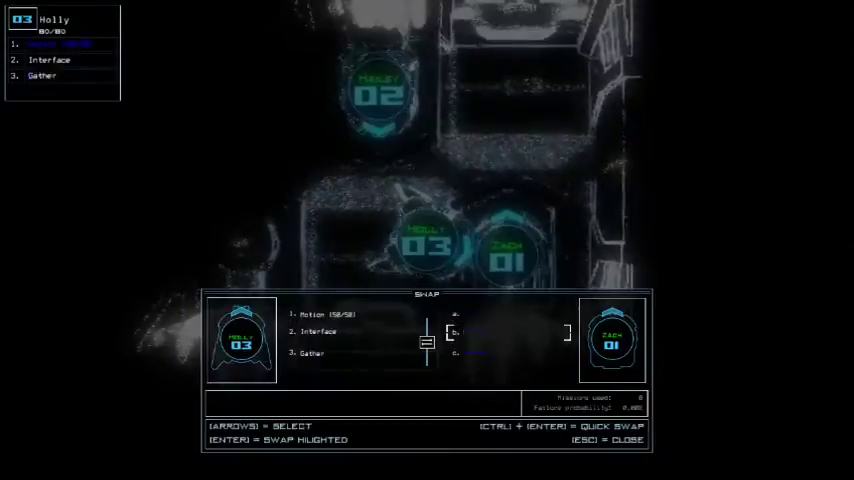
key(Escape)
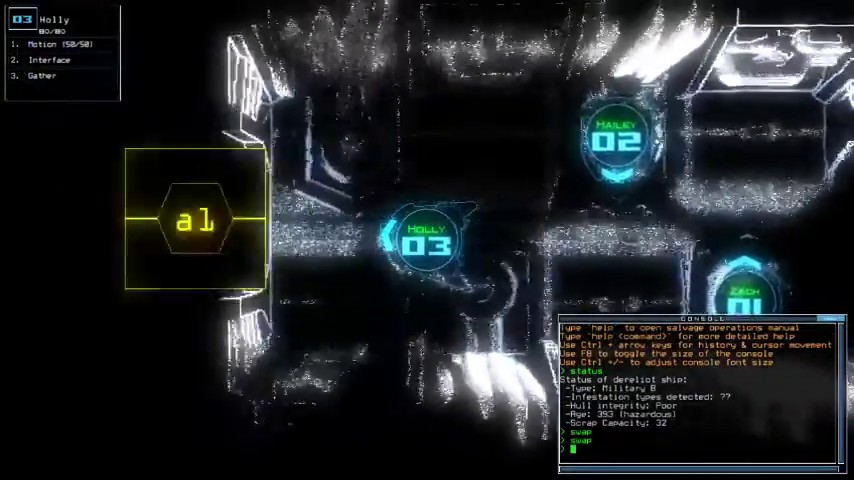
text(23go)
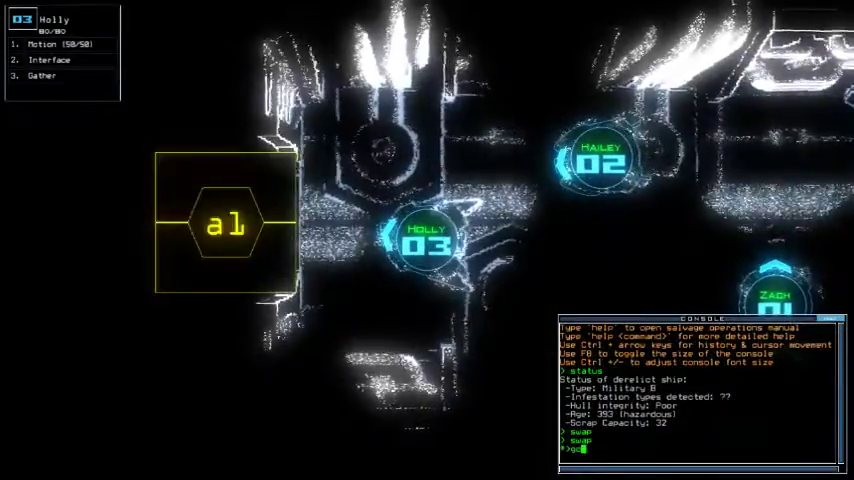
key(Return)
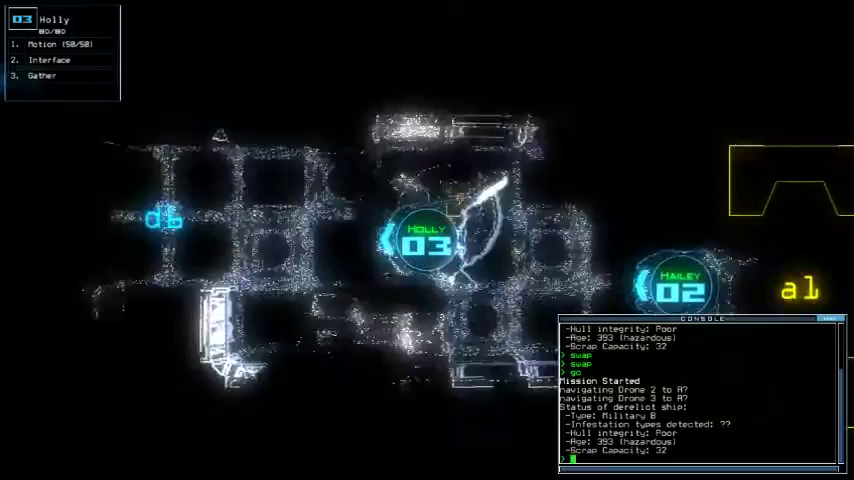
text(generator)
Step: Power the generator, cycle the ship's defenses on and off, and open door d5
key(Return)
text(interface)
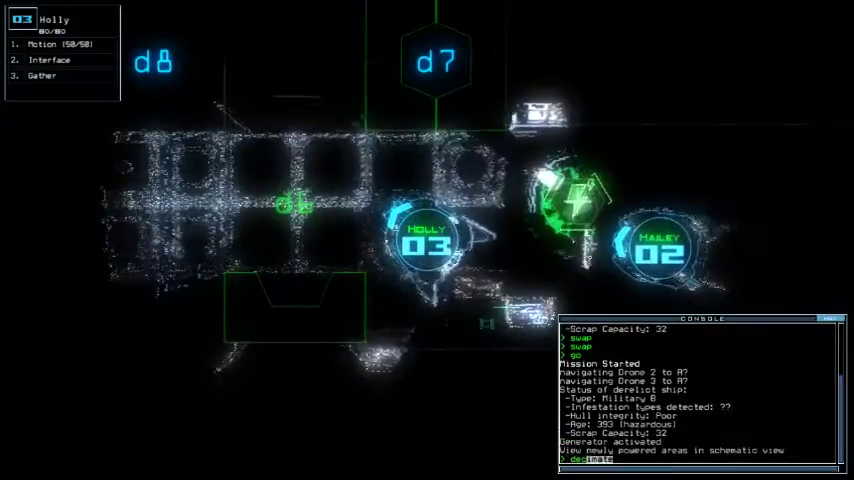
key(Return)
text(df)
key(Return)
key(space)
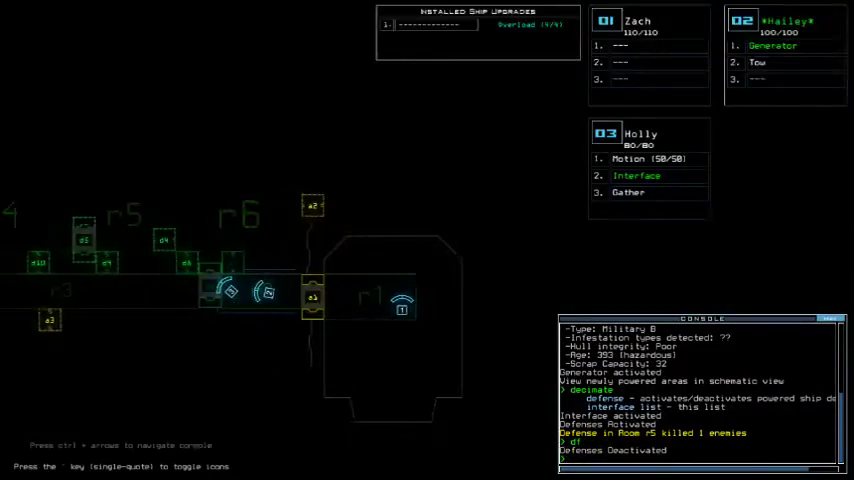
text(d5)
key(Return)
key(space)
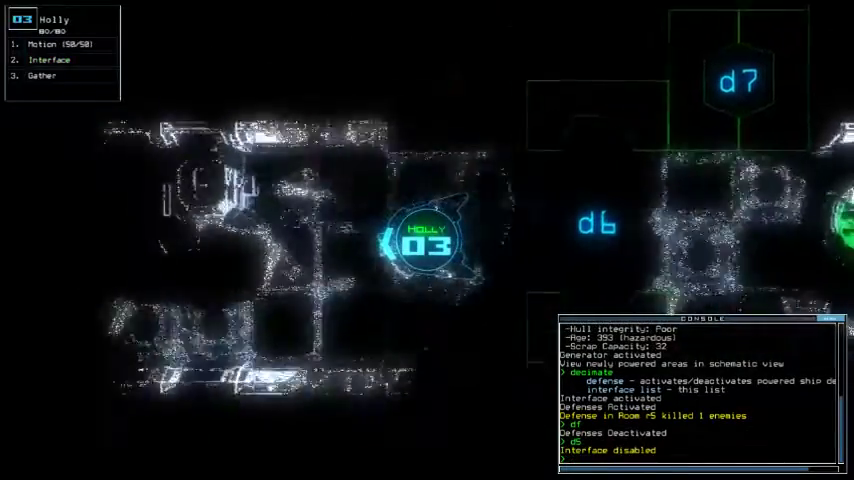
text(i)
Step: Scan room r3 and have Holly gather its scrap and fuel
key(Return)
text(g)
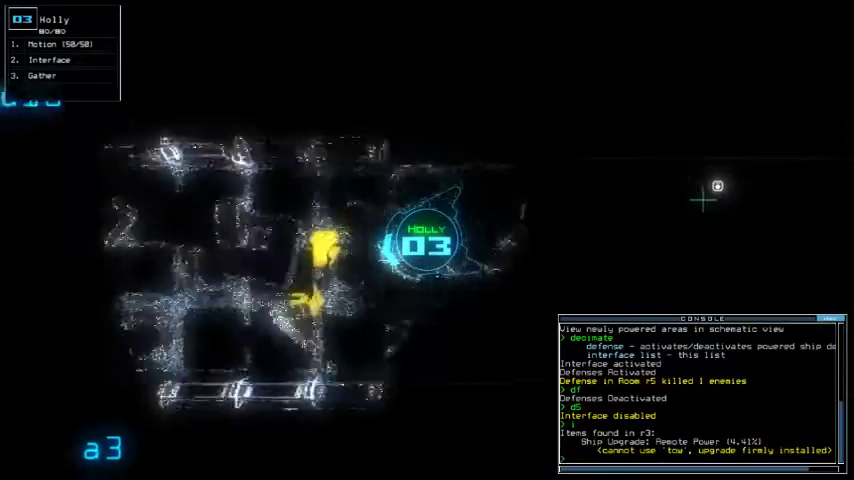
key(Return)
text(g)
key(Return)
text(g)
key(Return)
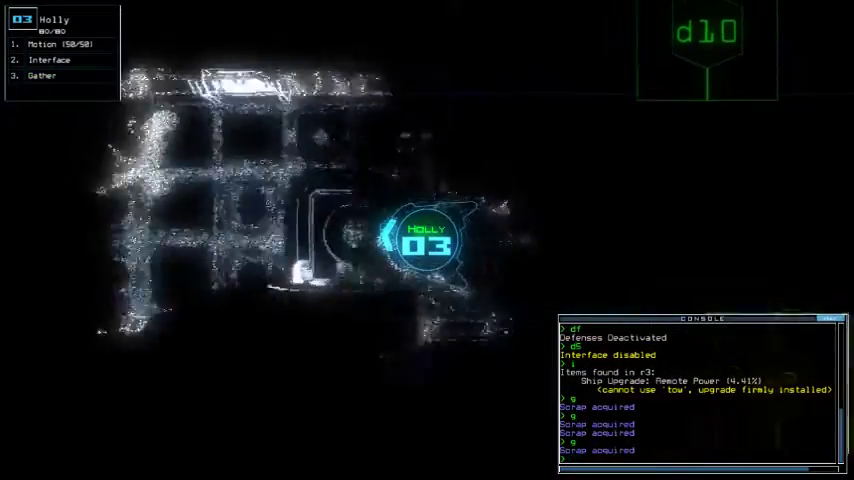
text(g)
key(Return)
text(g)
key(Return)
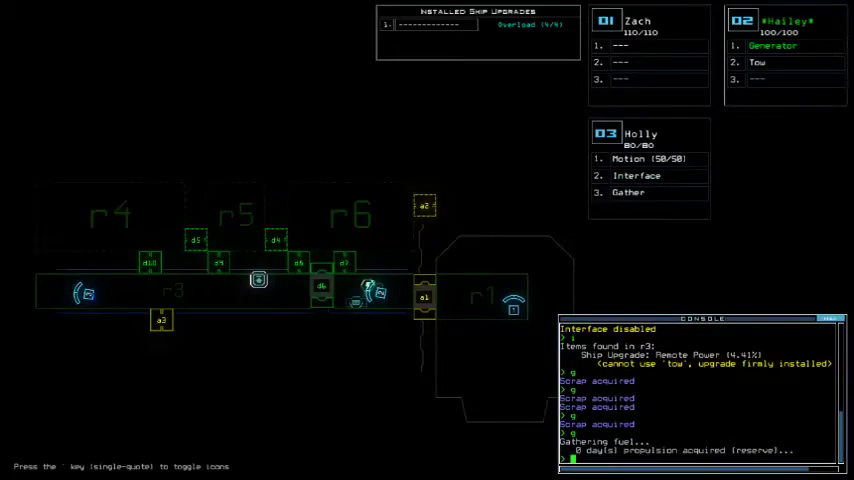
Step: From Holly's camera view, close doors, open d9, and gather the scrap beyond it
key(3)
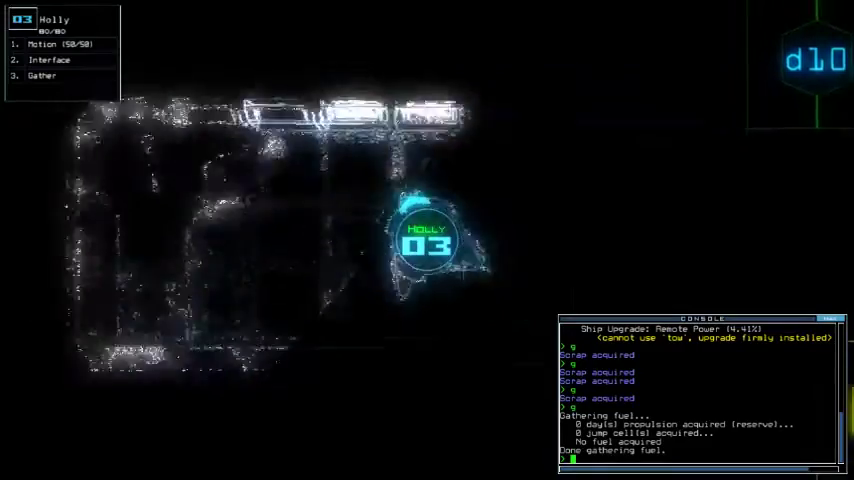
text(d10)
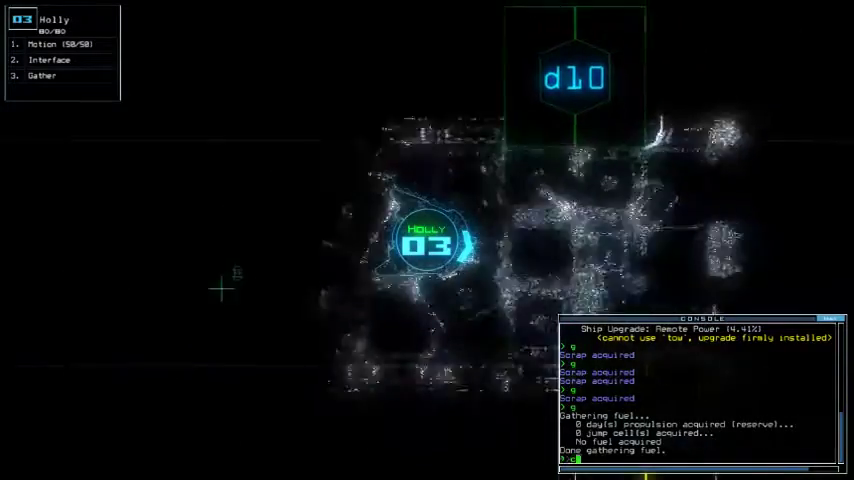
key(Return)
text(d)
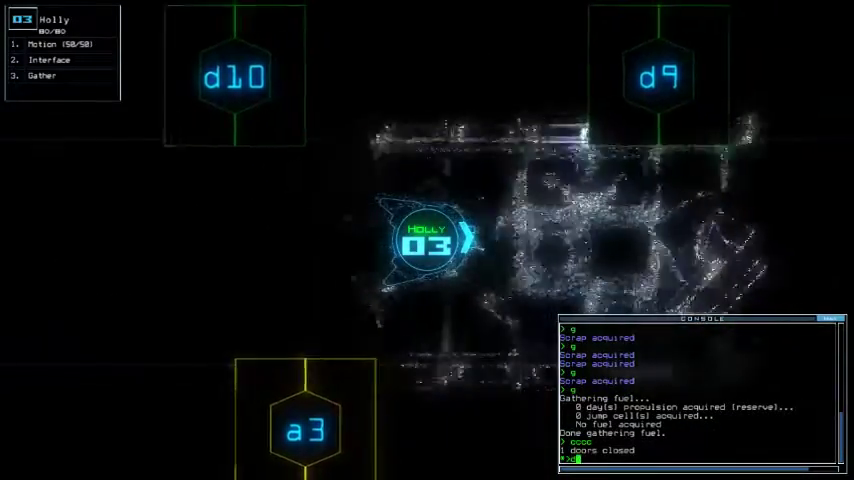
text(9)
key(Return)
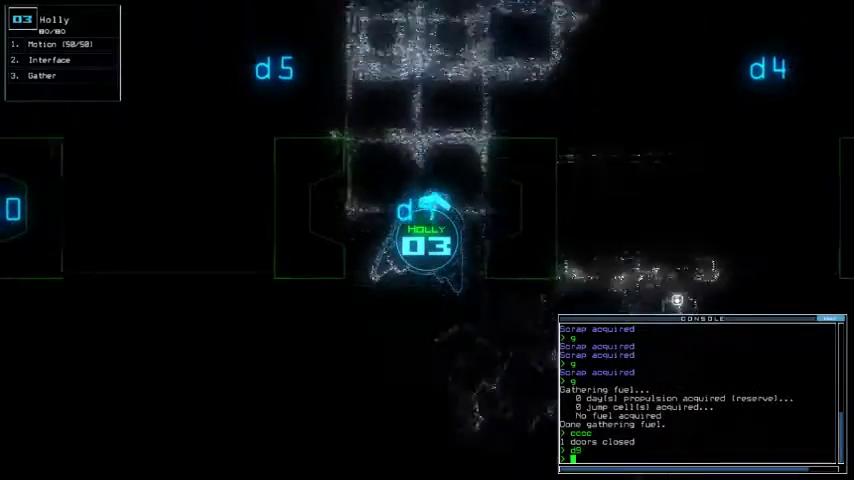
text(g)
key(Return)
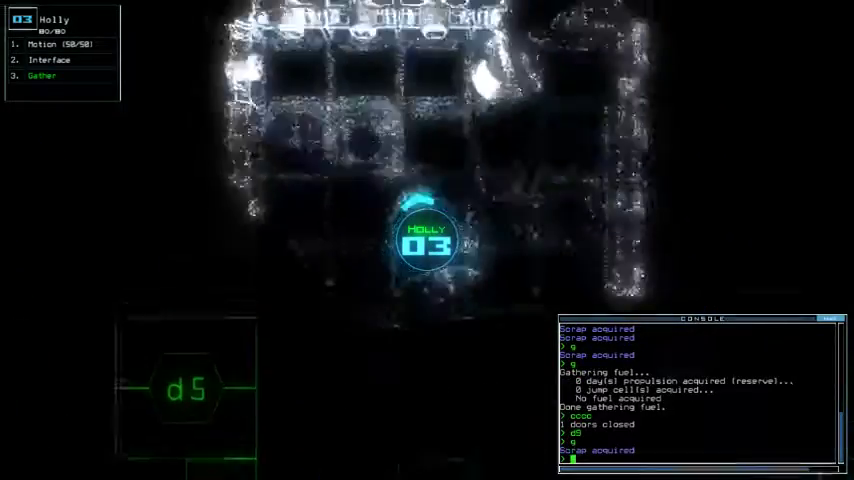
text(g)
Step: Open d4, seal the doors behind Holly, run a motion scan, and toggle d4
key(Return)
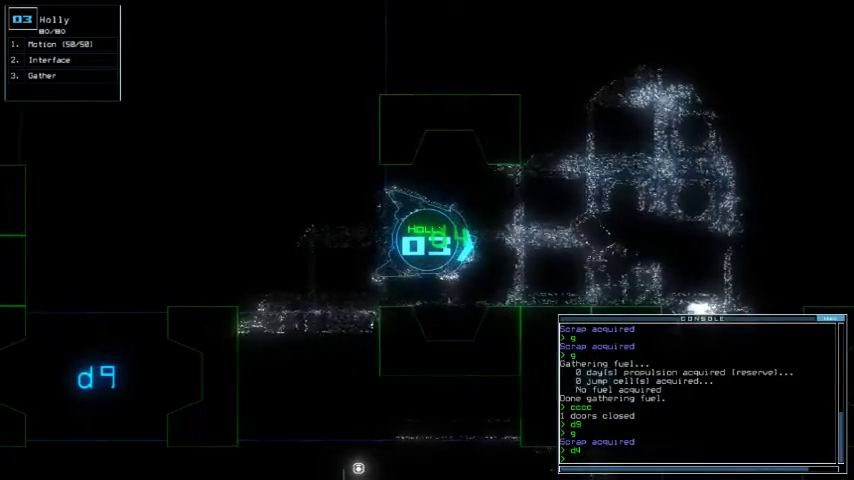
text(cc)
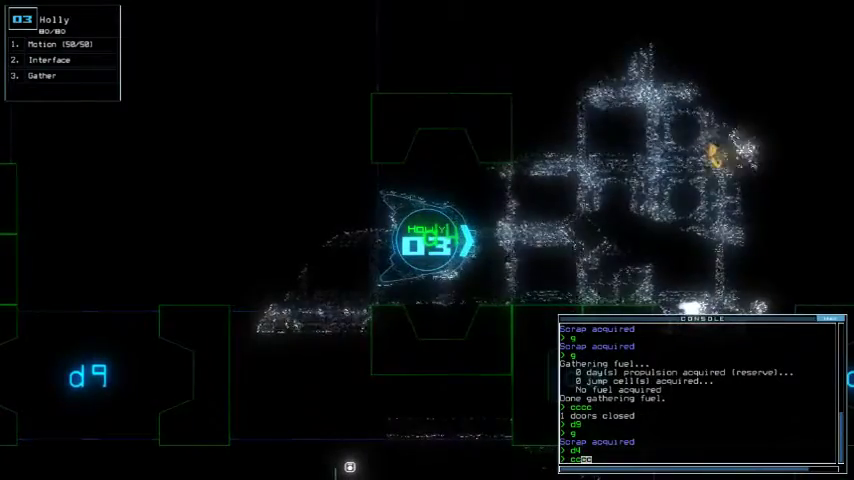
key(Return)
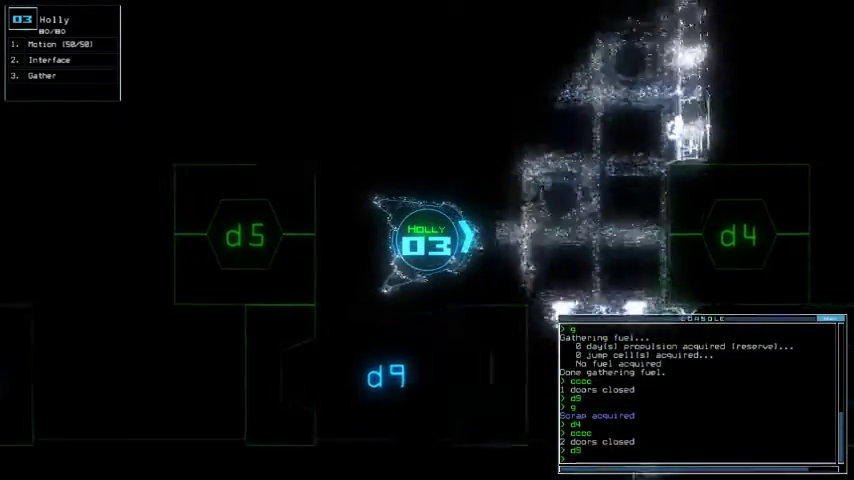
text(cc)
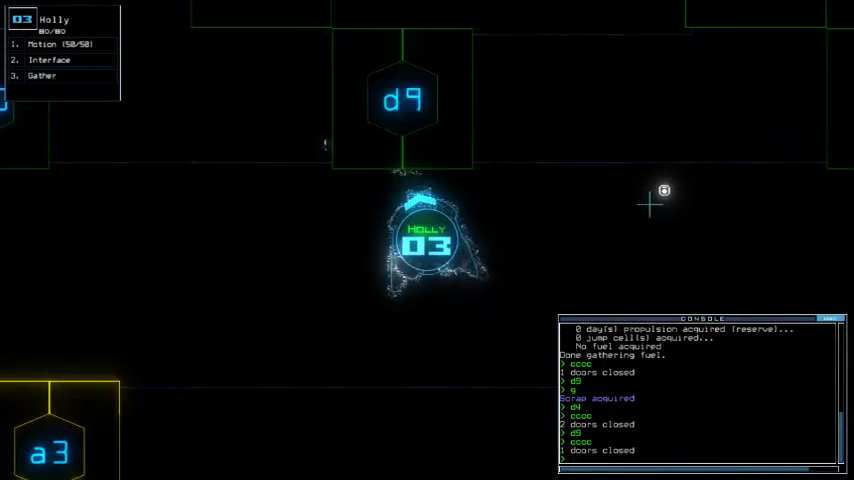
text(cc)
key(Return)
text(motion)
key(Return)
text(d4)
key(Return)
text(d5)
key(Return)
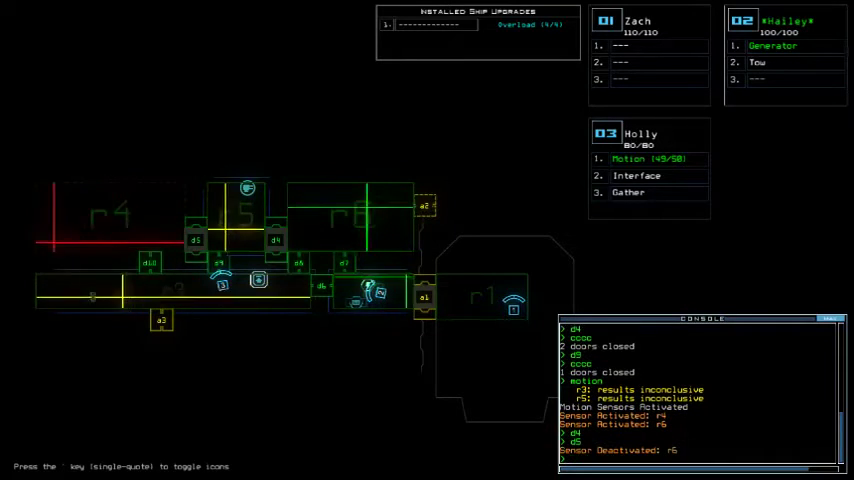
text(d4)
text(cc)
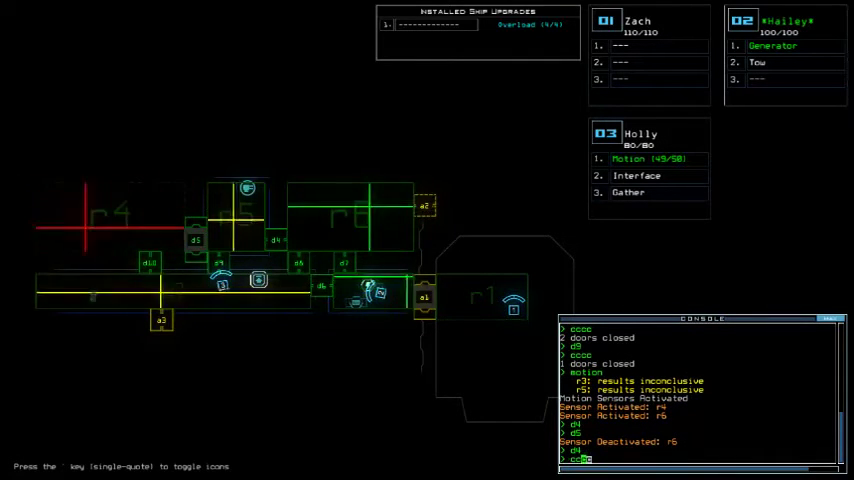
Step: Seal Holly's doors, activate defenses to kill the r5 enemy, and rescan for motion
key(Return)
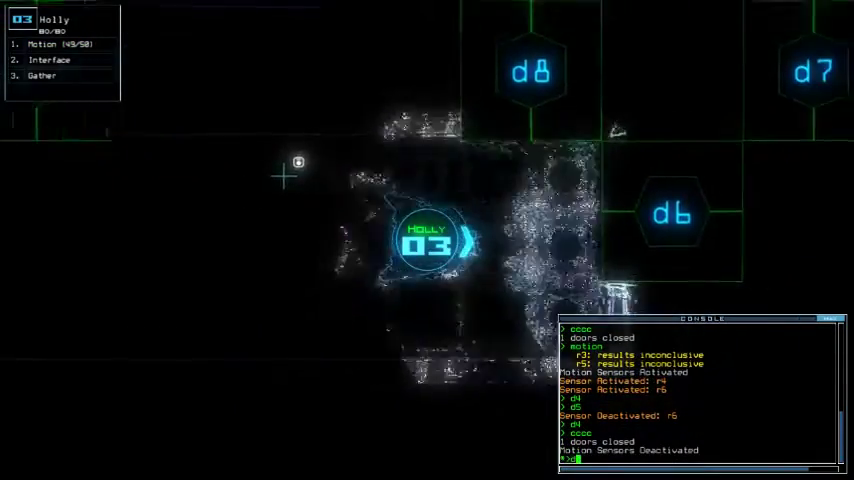
text(d6)
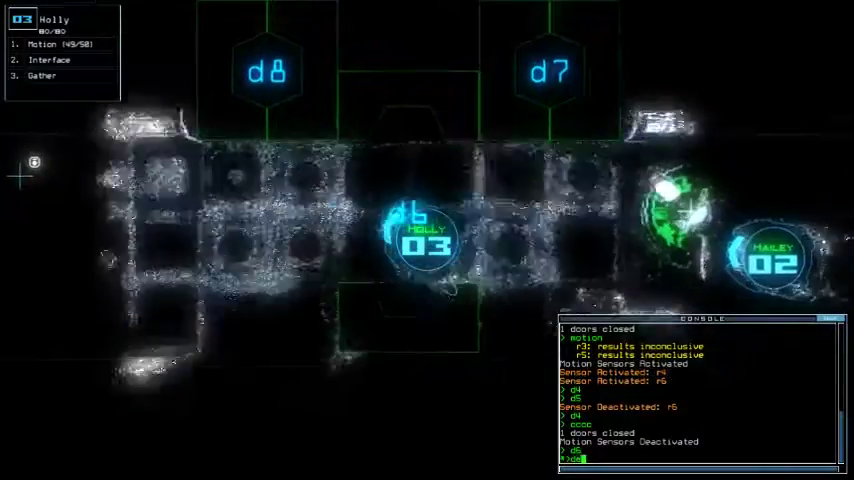
text(fense)
key(Return)
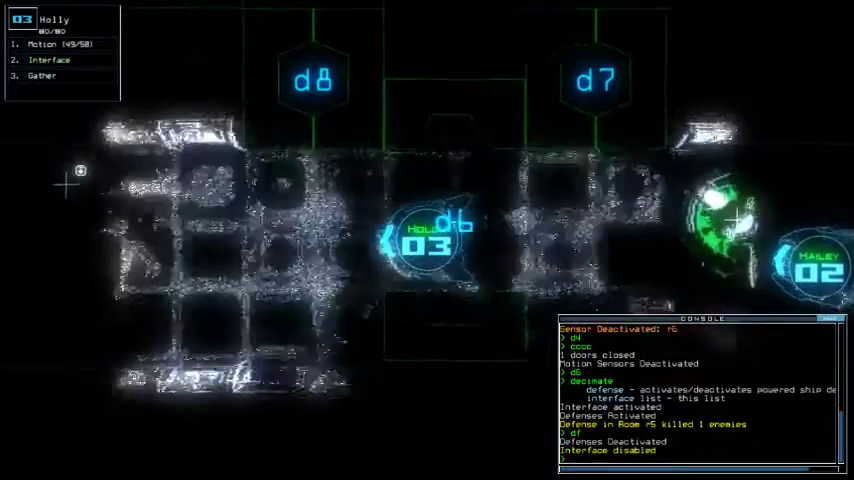
text(motion)
key(Return)
Step: From the ship map, toggle door d10, close doors near Holly, and open d7
key(space)
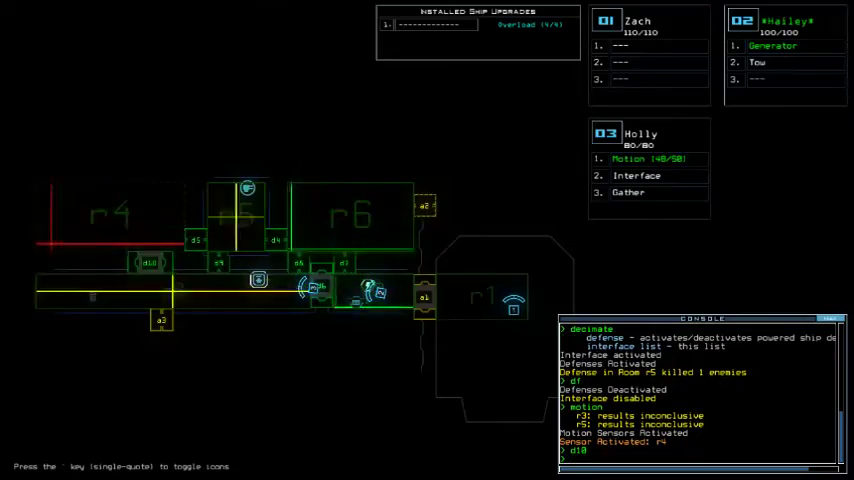
key(Return)
text(co)
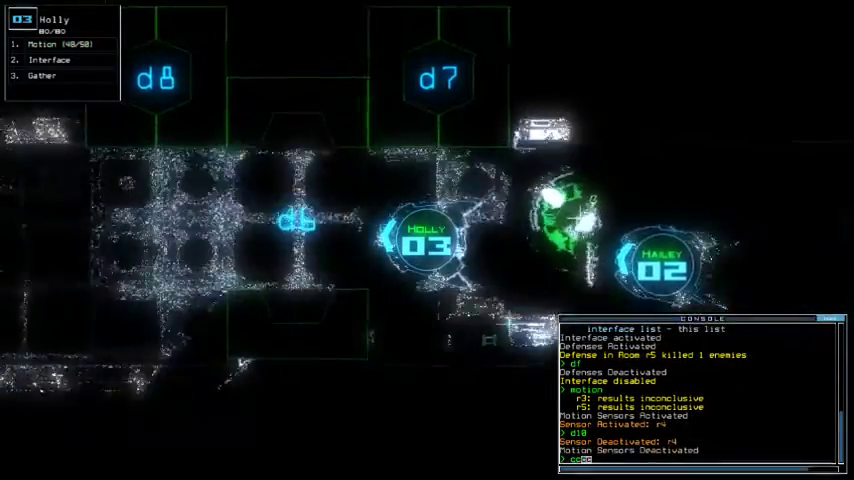
key(Return)
text(d7)
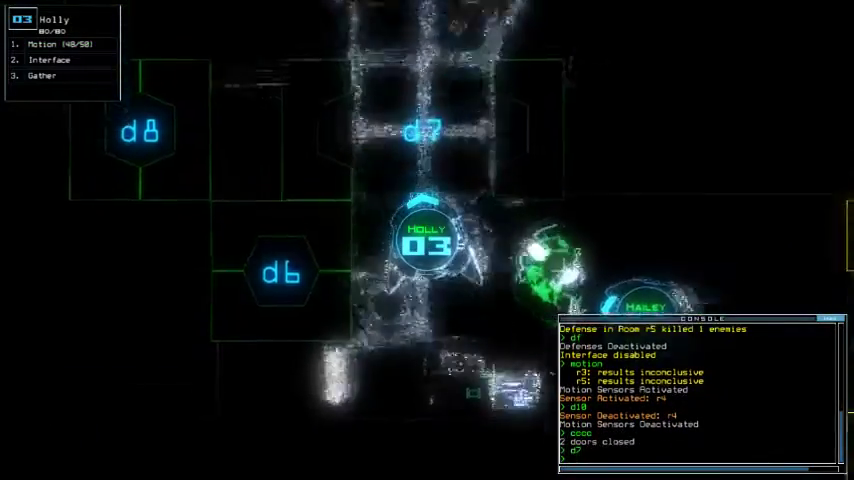
key(Up)
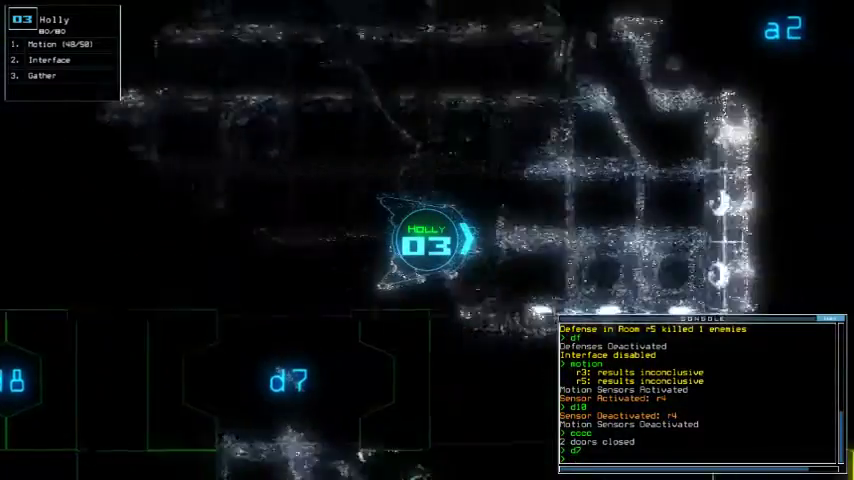
key(Return)
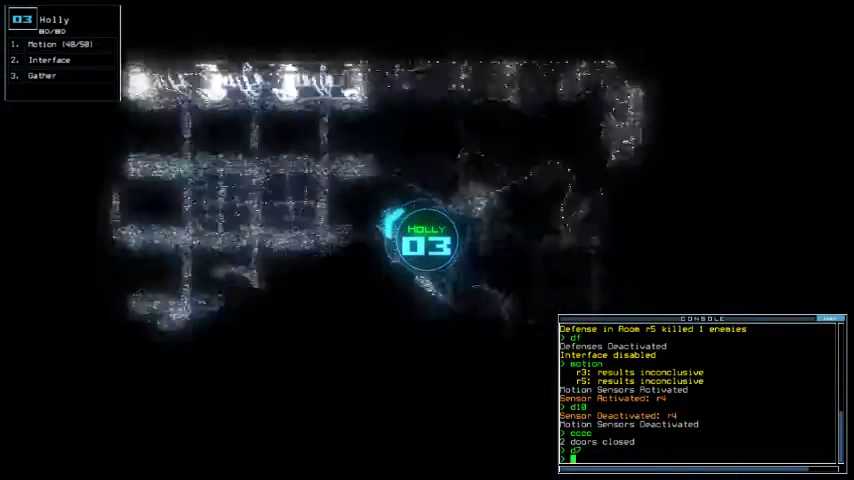
key(Up)
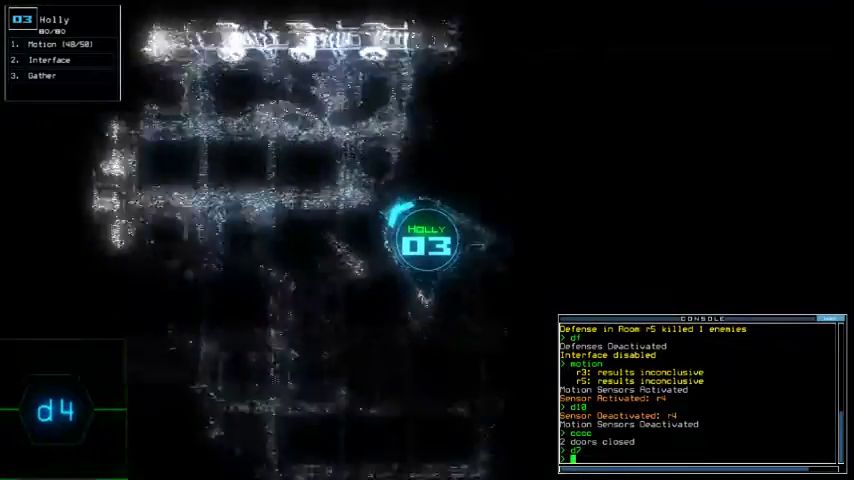
text(d4)
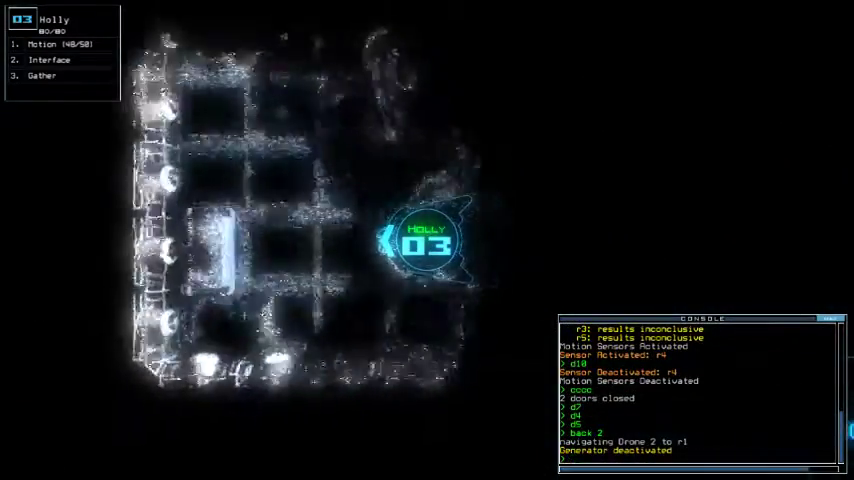
text(d5 d)
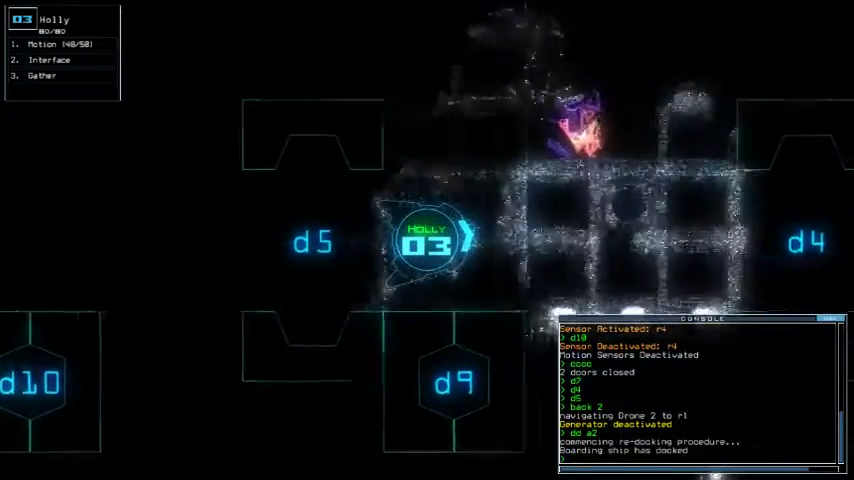
text(a r1)
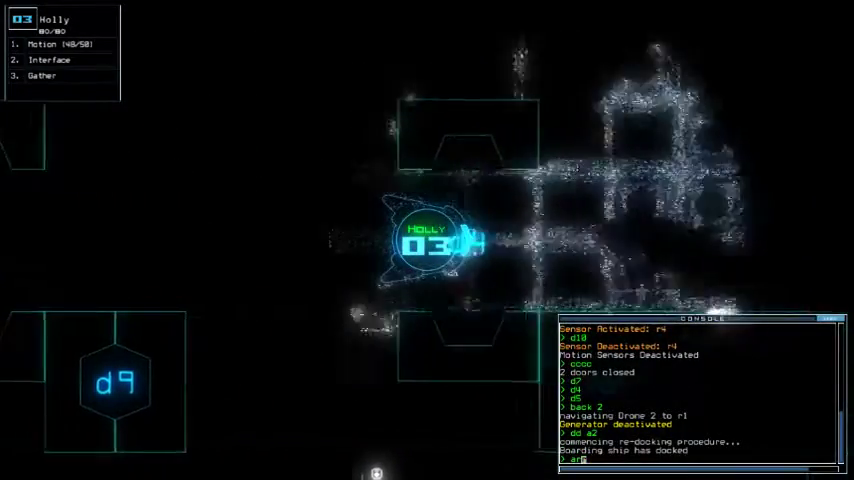
text(ou)
Step: Open all doors to r1, leave the derelict, and dismiss the score for the leaderboard
key(Return)
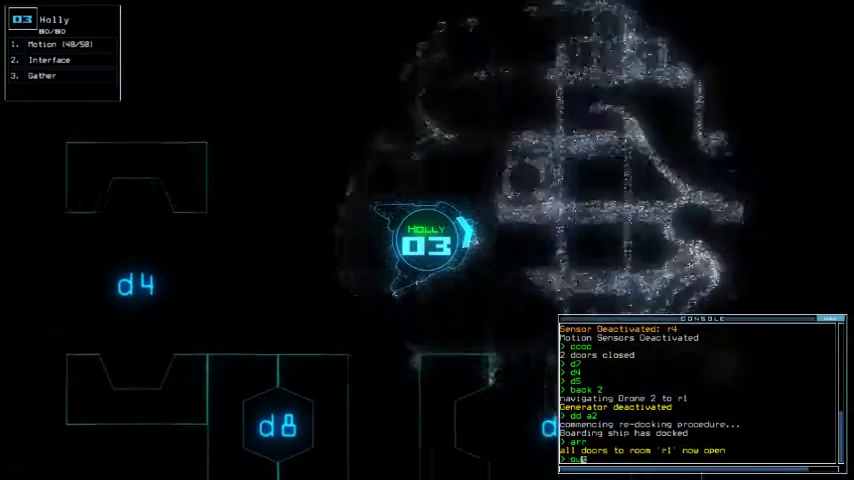
text(d)
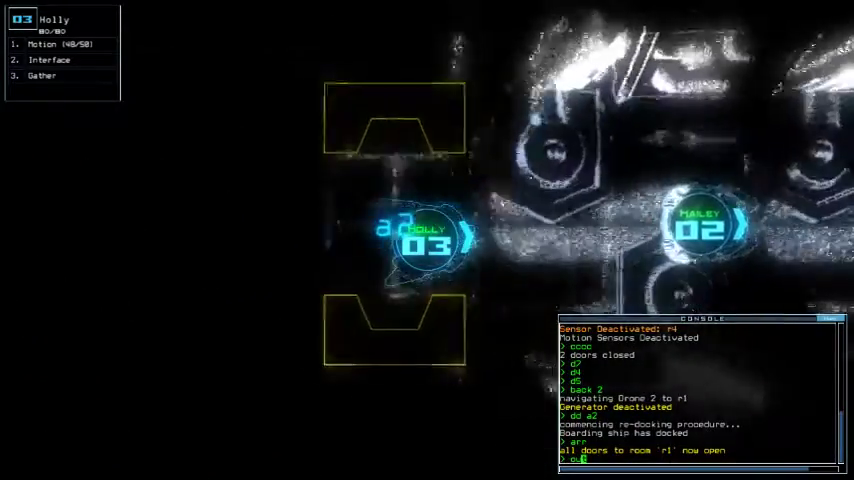
text(t)
key(Return)
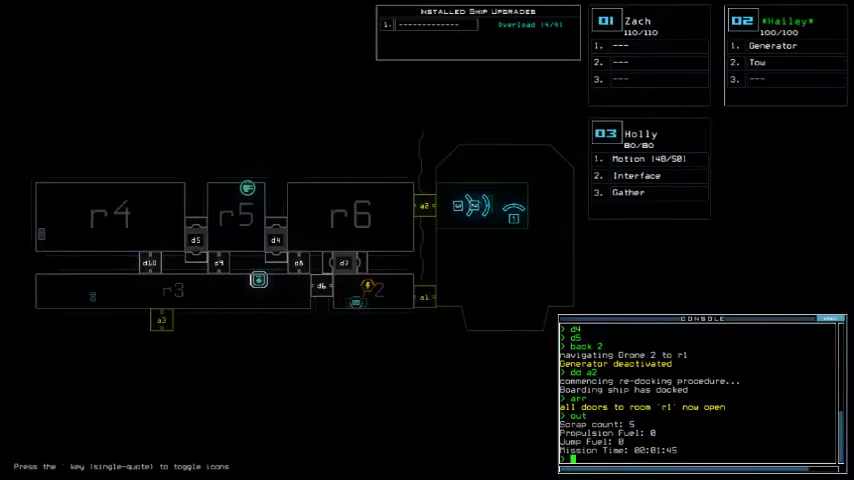
key(o)
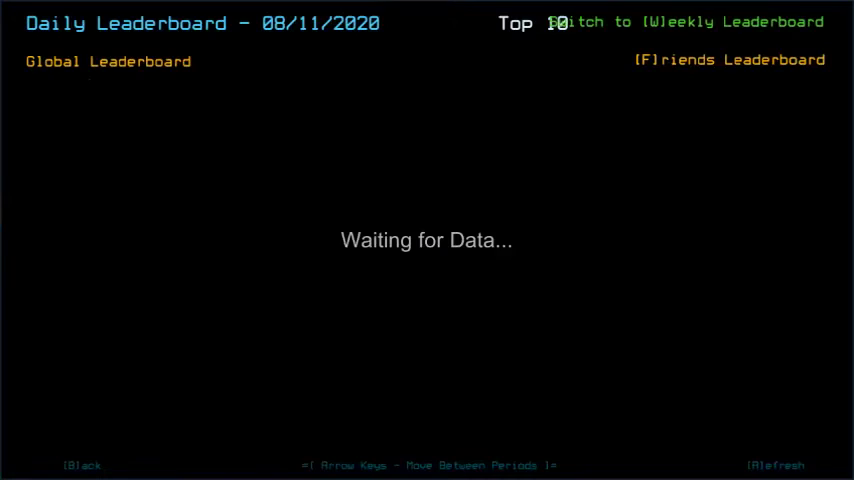